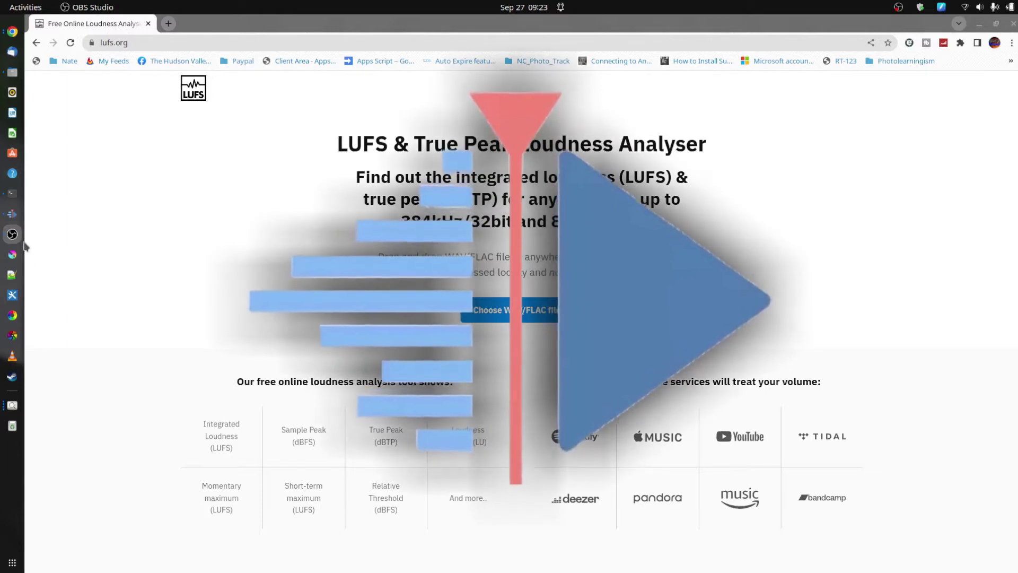
Switch to the Kdenlive Loudness_Testing project, whose clip carries Compressor/Expander and Normalize at -14.00 LUFS
left_click(13, 213)
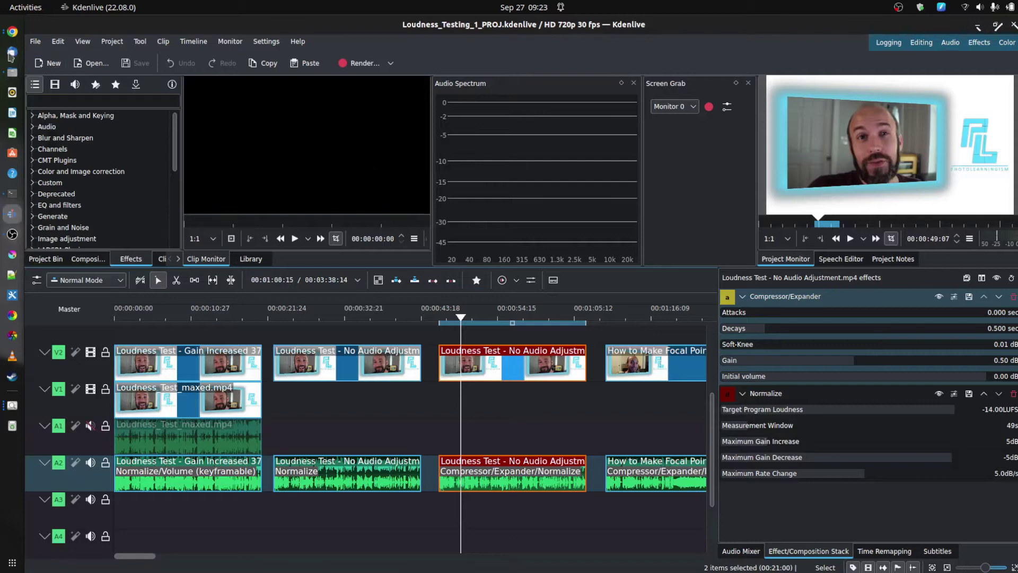
Return to the lufs.org analyser in Chrome and choose a WAV/FLAC file to analyse
left_click(13, 31)
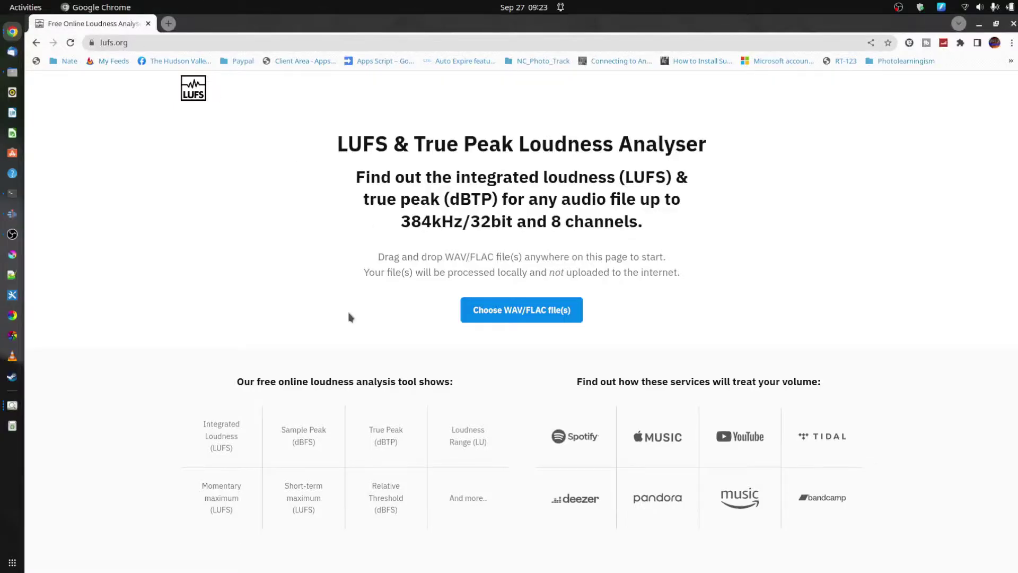
left_click(476, 304)
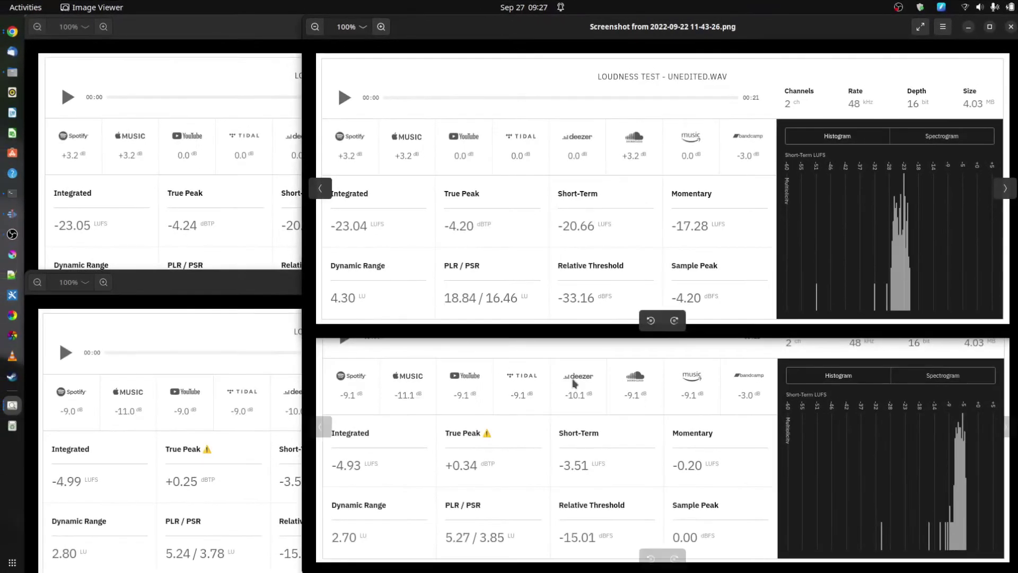
Alternate the No Audio Adjustment (-23.05 LUFS) and Unedited (-23.04 LUFS) screenshots, ending with Unedited on top
left_click(260, 112)
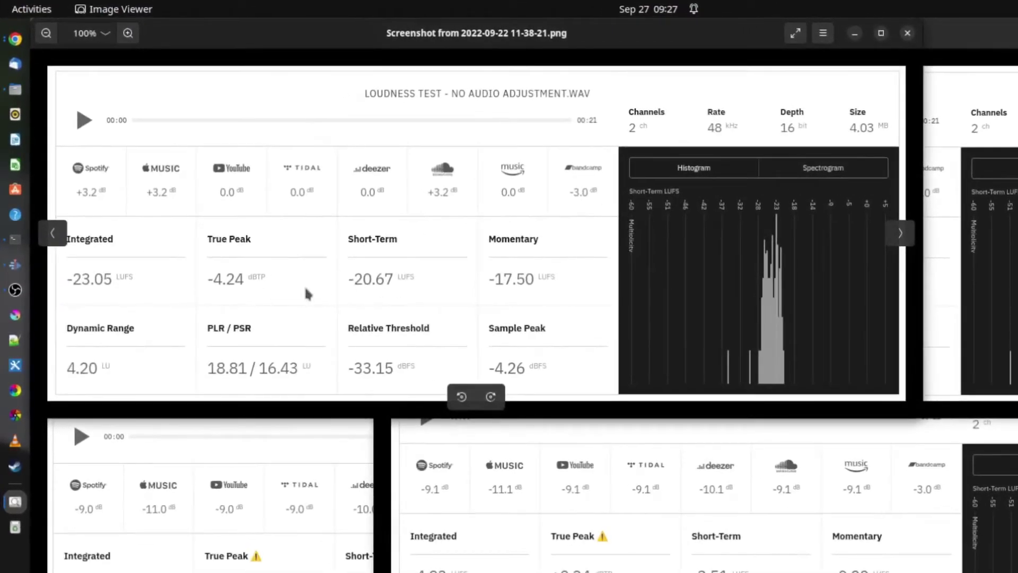
left_click(950, 175)
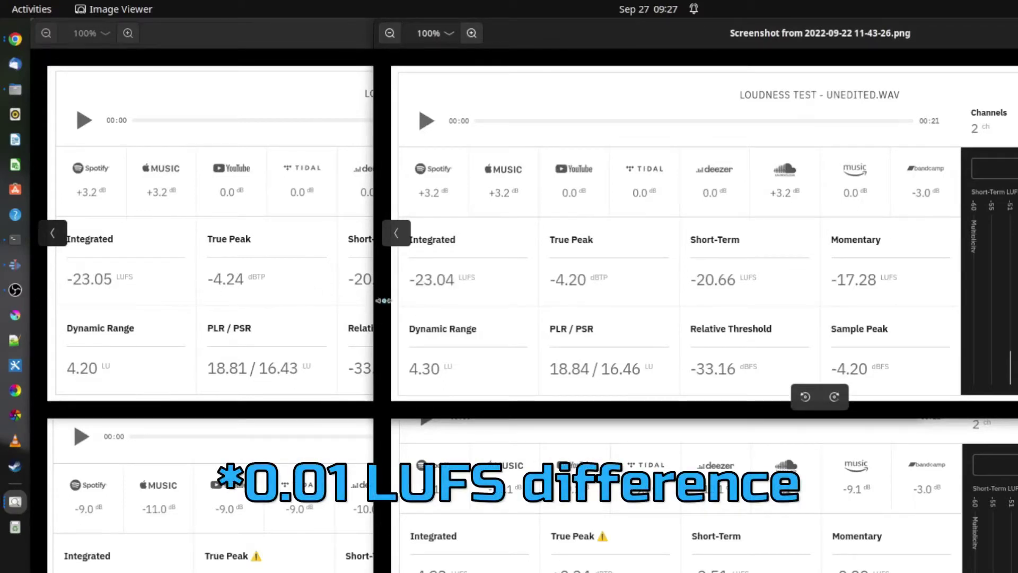
left_click(348, 316)
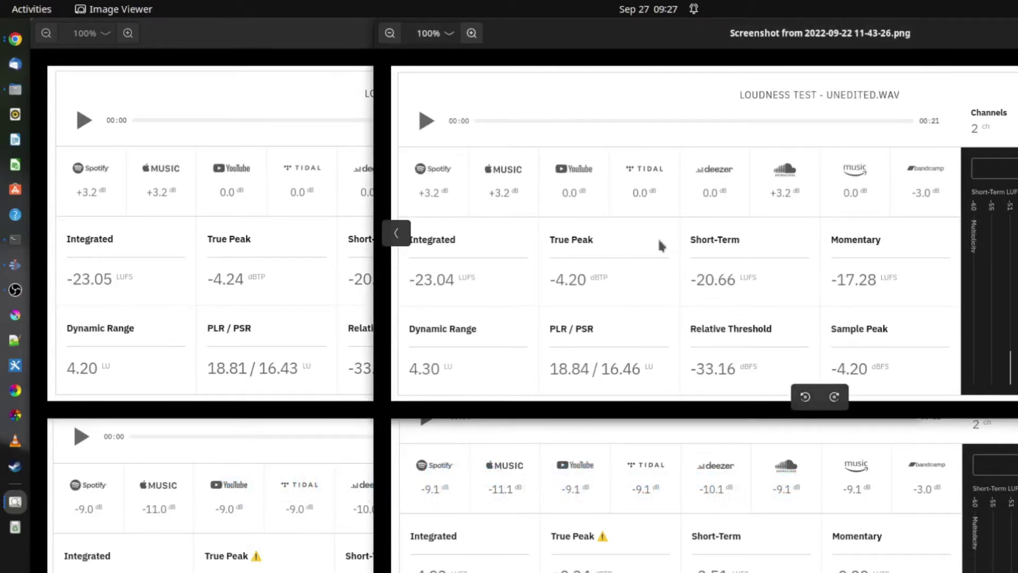
left_click(318, 291)
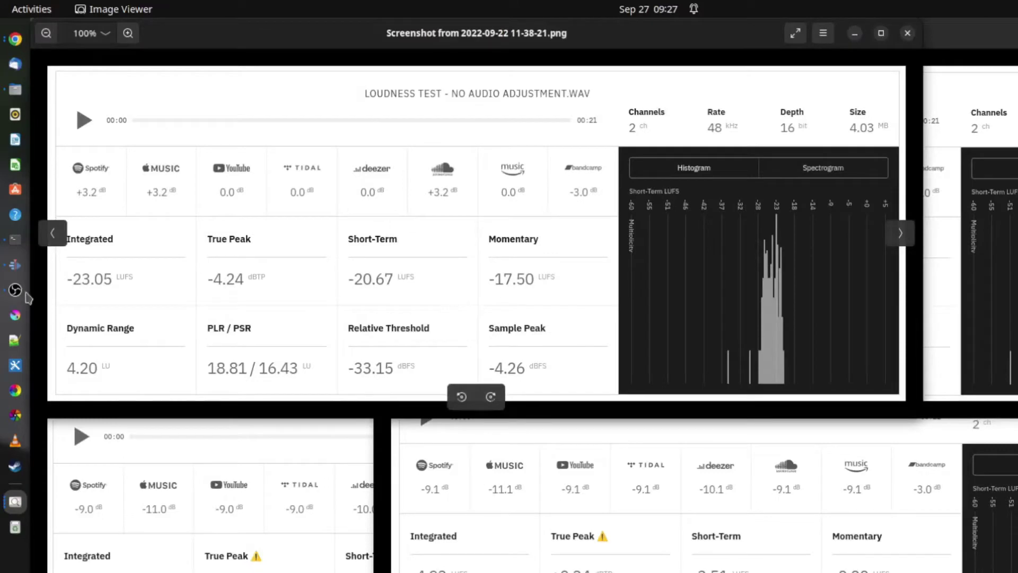
left_click(936, 276)
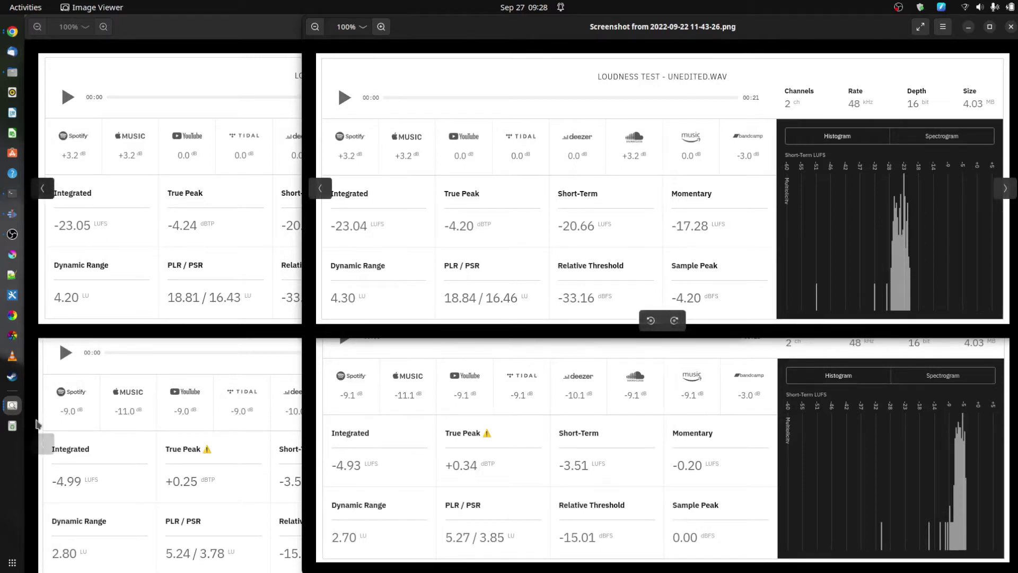
Bring up the NoAudioAdjustment_SFN.png YouTube stats capture showing content loudness -9.0dB
left_click(12, 405)
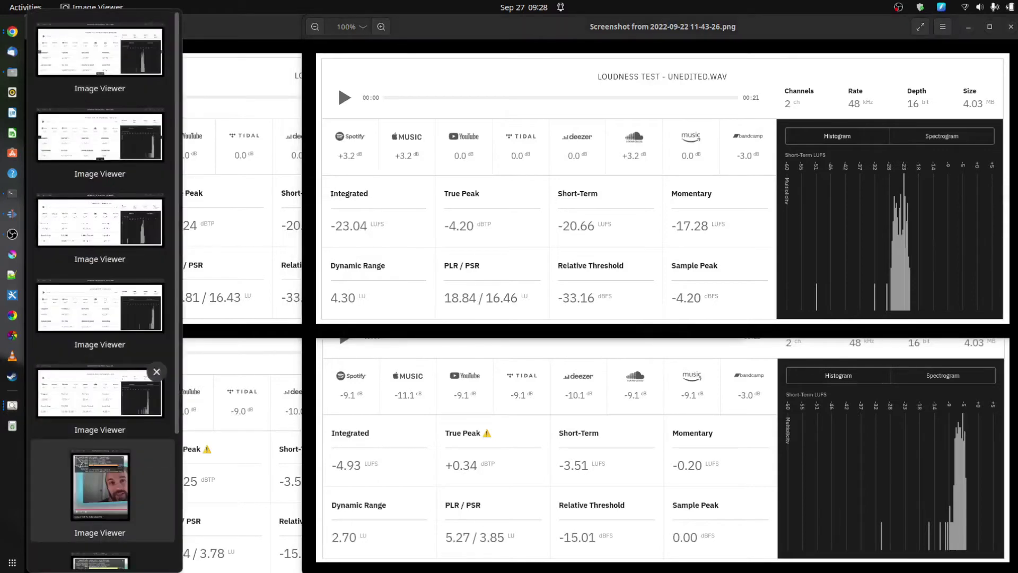
scroll(102, 485, "down", 3)
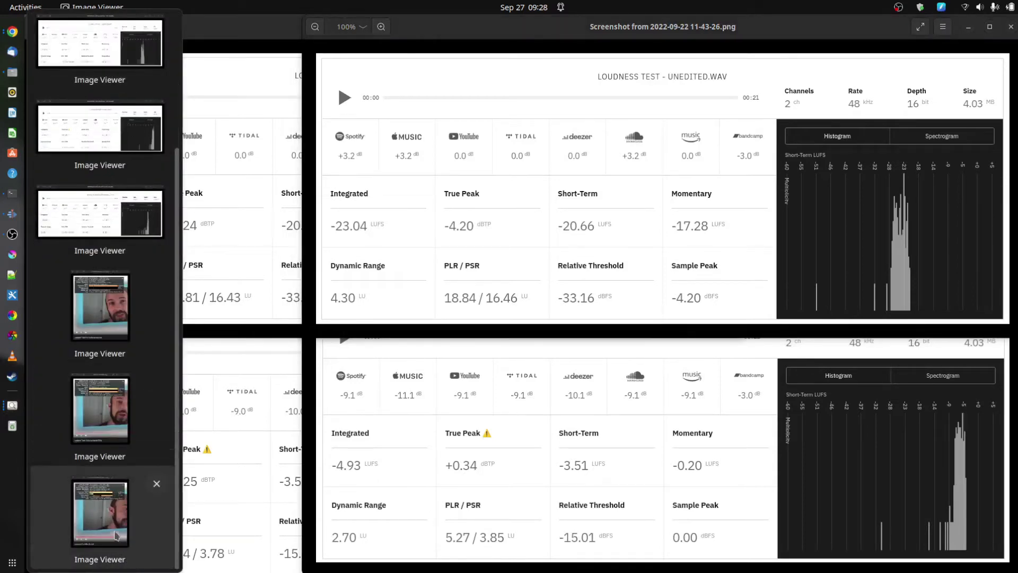
left_click(118, 312)
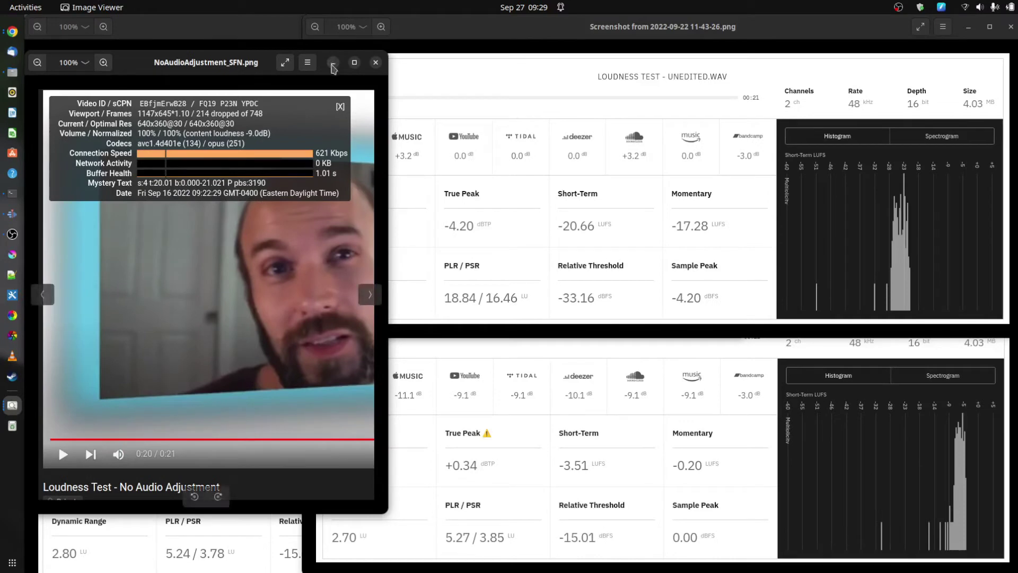
Close NoAudioAdjustment_SFN.png to reveal the LOUDNESS_MUSIC_UNCHANGED_1.WAV result at -14.69 LUFS integrated
left_click(375, 62)
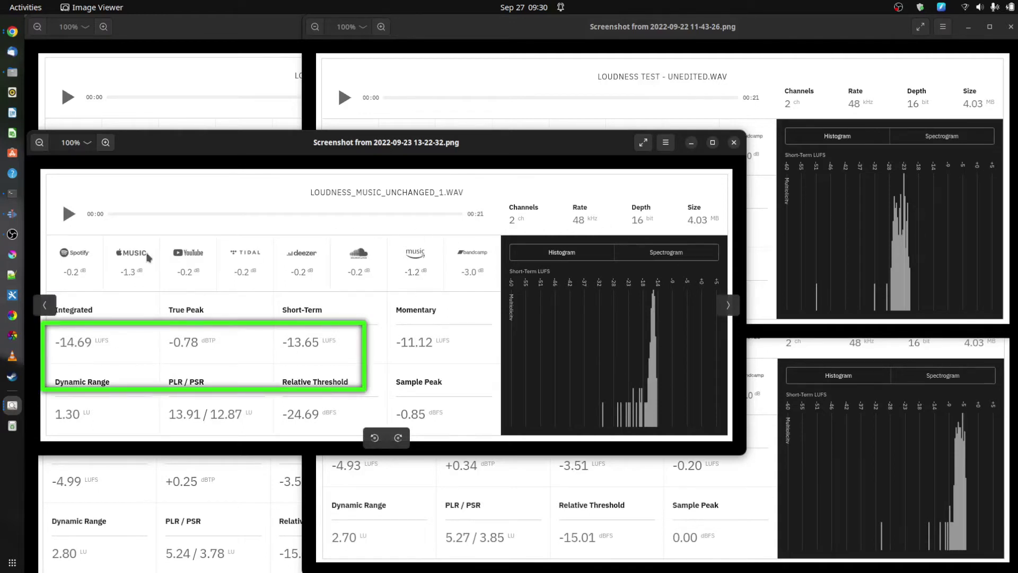
Minimize the 13-22-32 unchanged-music screenshot to reveal the MAXED result at -4.93 LUFS
left_click(692, 142)
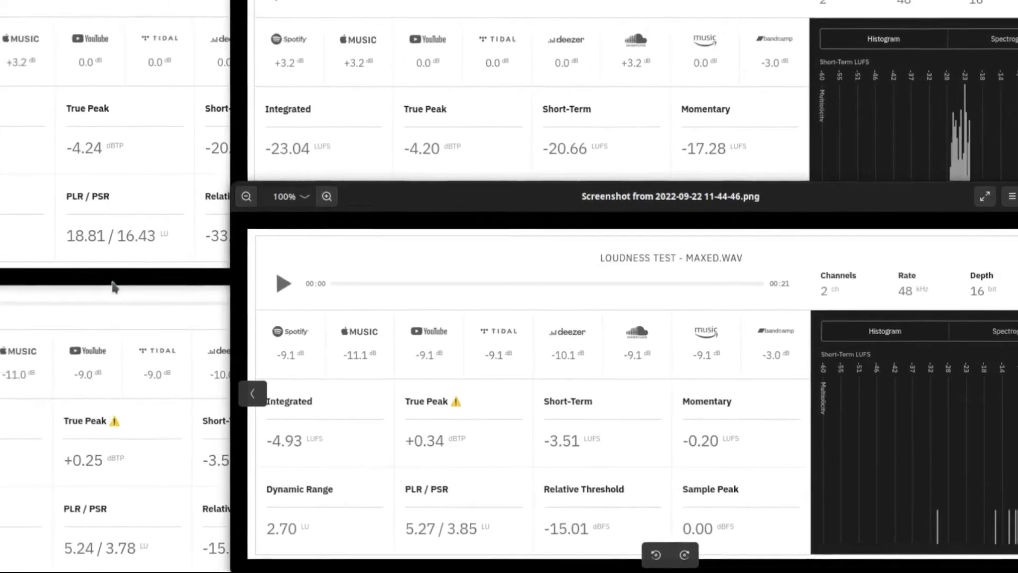
Raise the gain-increased result, then the MAXED -4.93 LUFS result beside the unedited -23.04 LUFS one
key("alt+Tab")
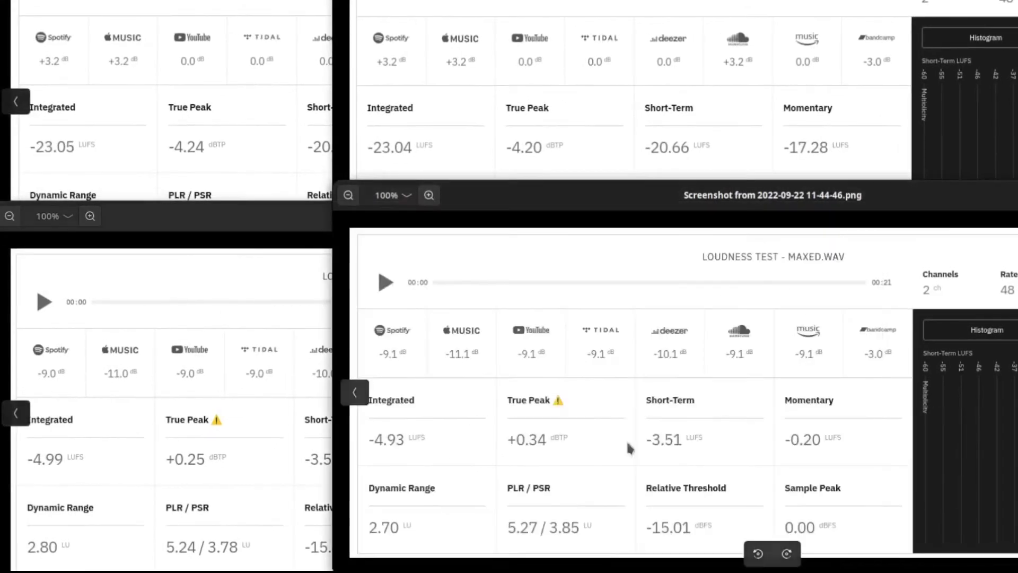
left_click(129, 464)
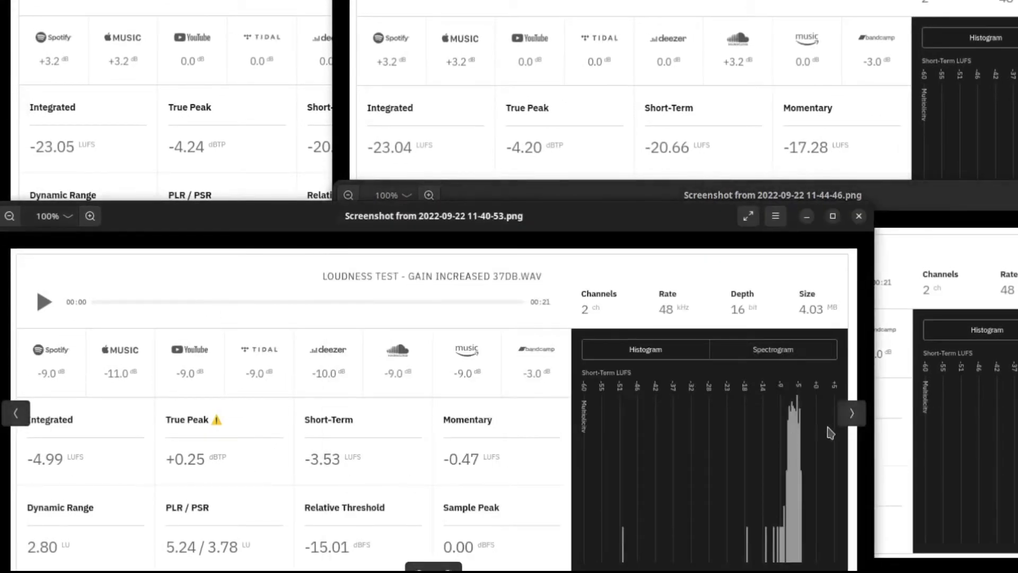
left_click(931, 435)
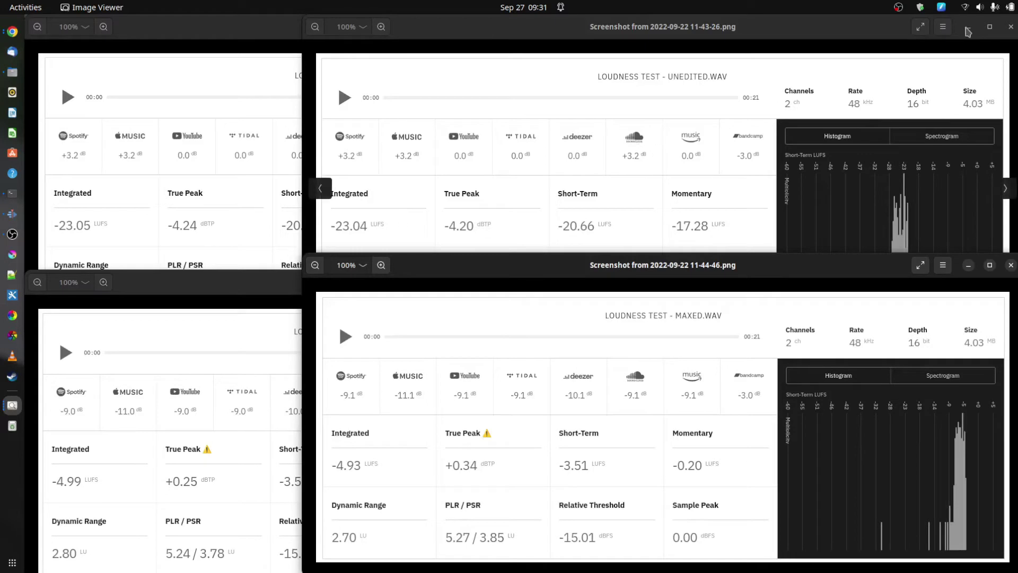
Switch back to Kdenlive and drag the playhead back to about 00:00:23:23
left_click(12, 215)
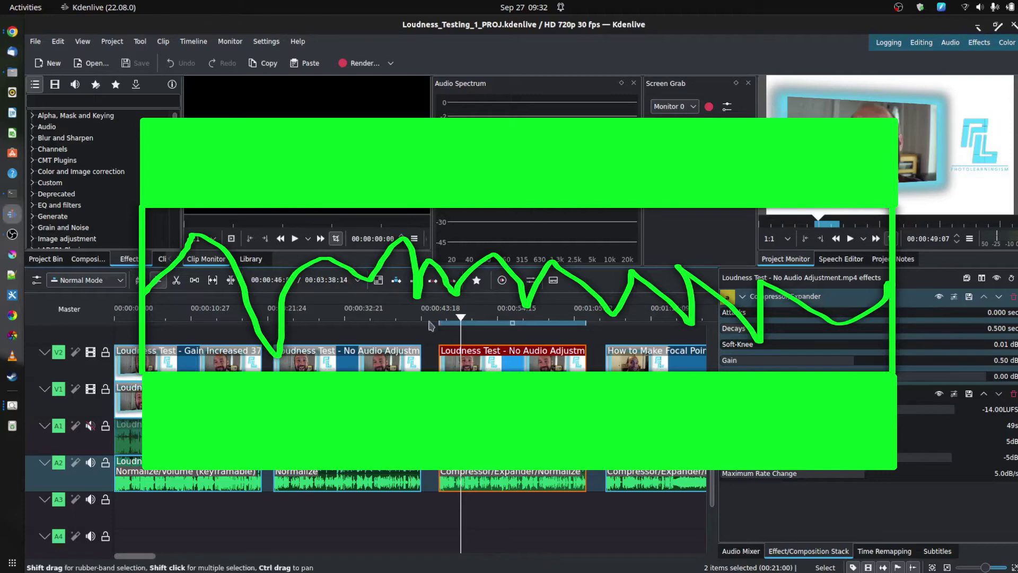
left_click_drag(346, 319, 282, 318)
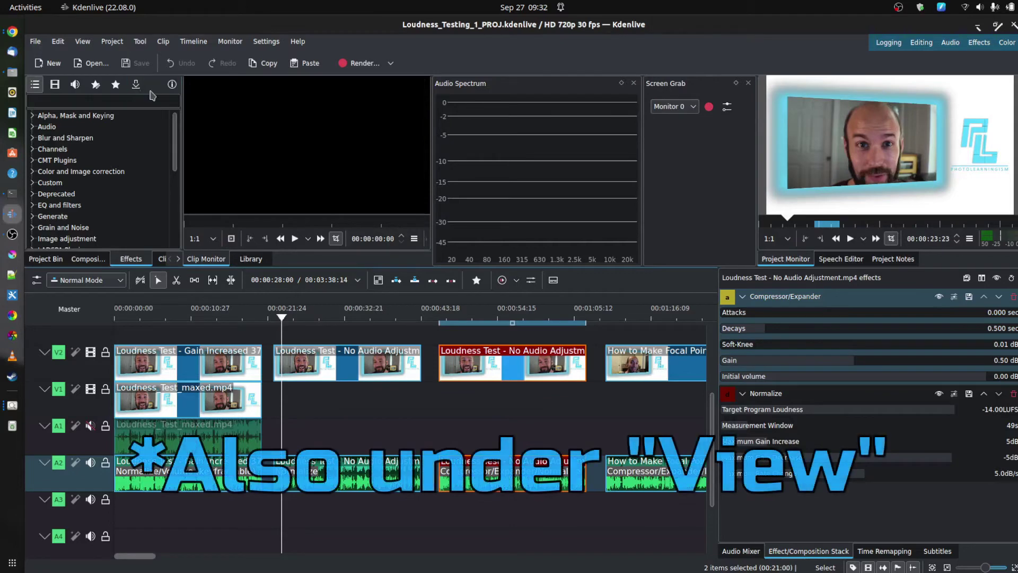
right_click(486, 86)
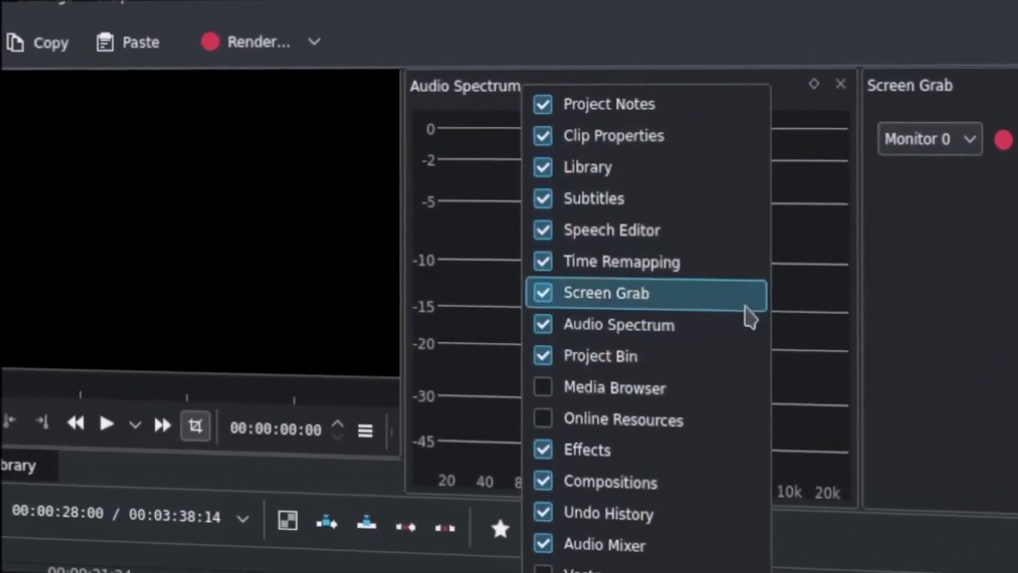
left_click(669, 44)
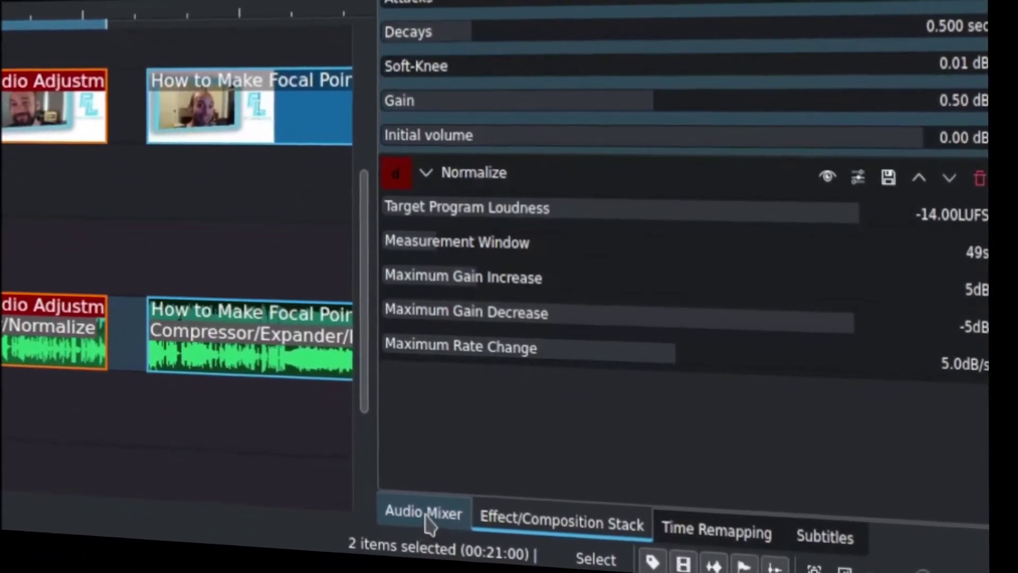
left_click(430, 520)
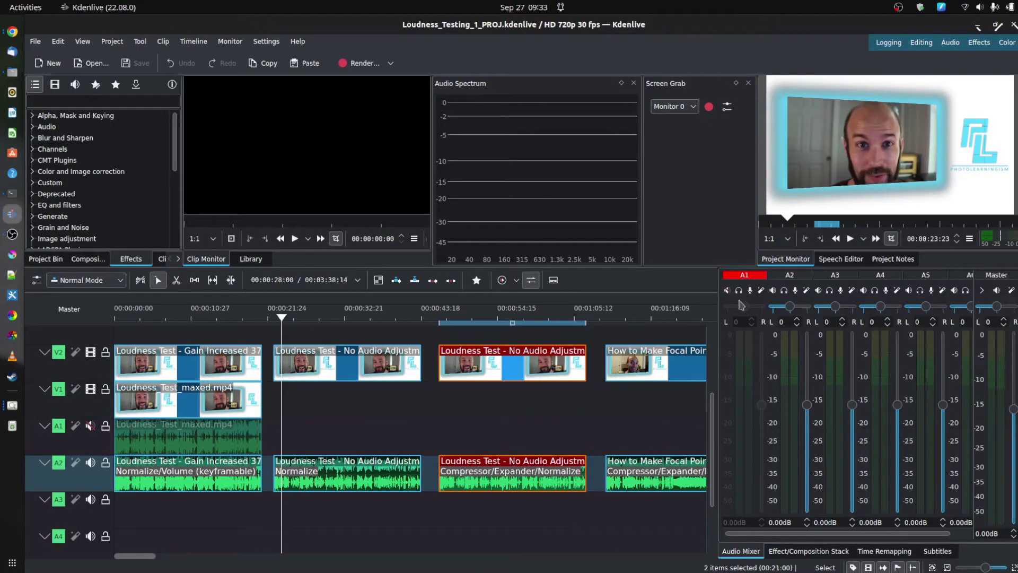
left_click(816, 553)
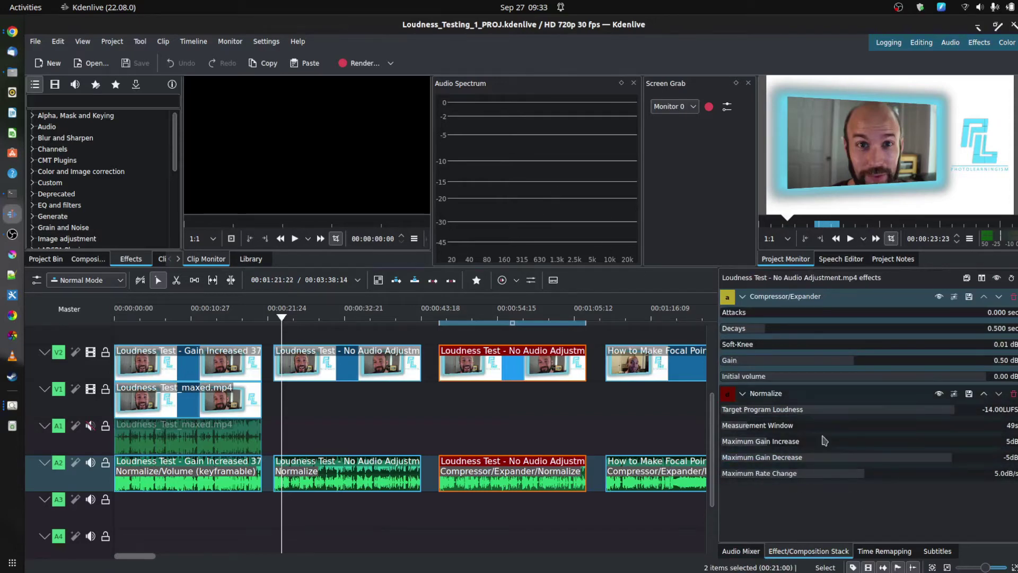
Set the playhead to 00:00:47:10 and search the effects library for 'compres'
left_click(464, 318)
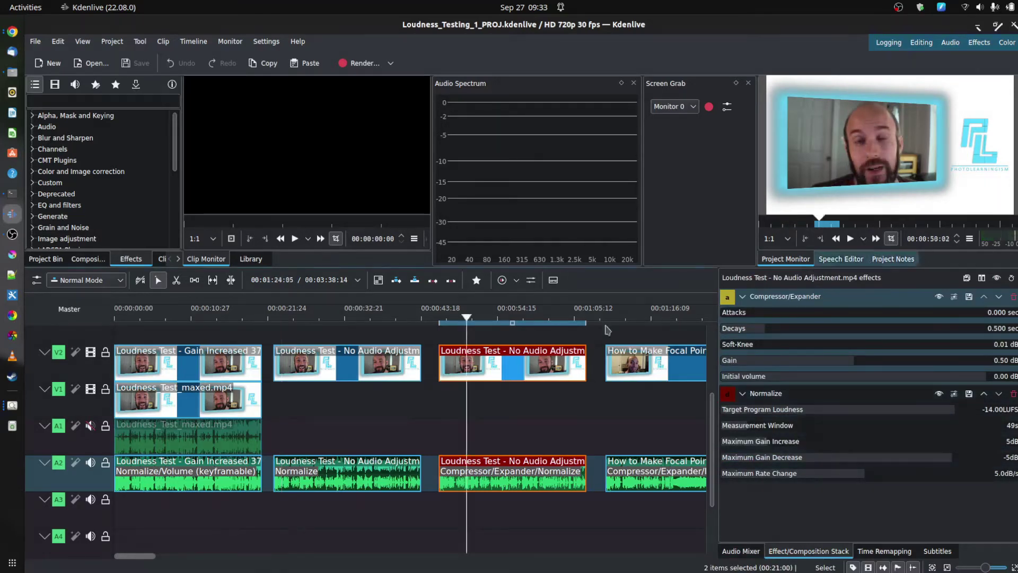
left_click(447, 318)
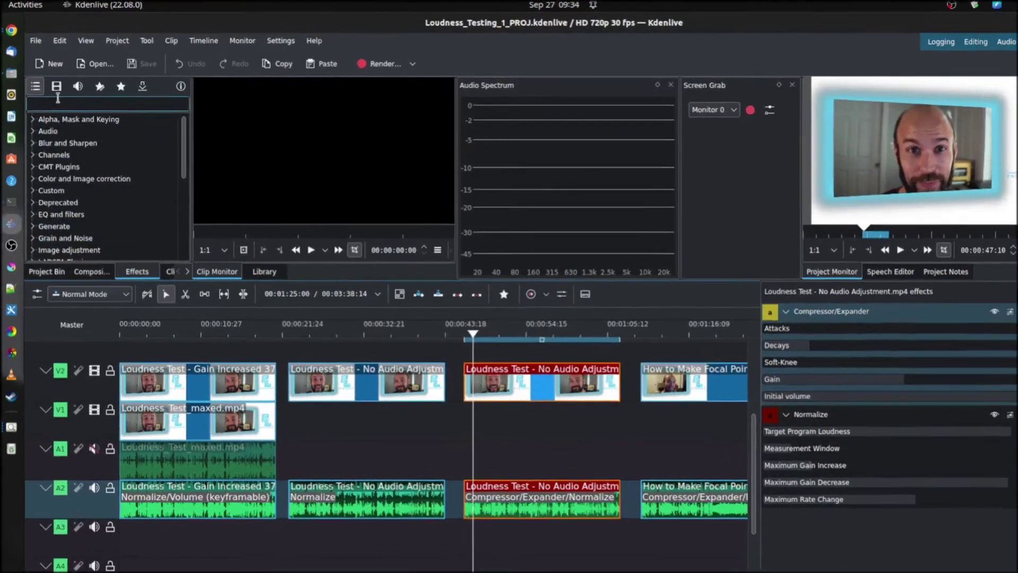
left_click(65, 102)
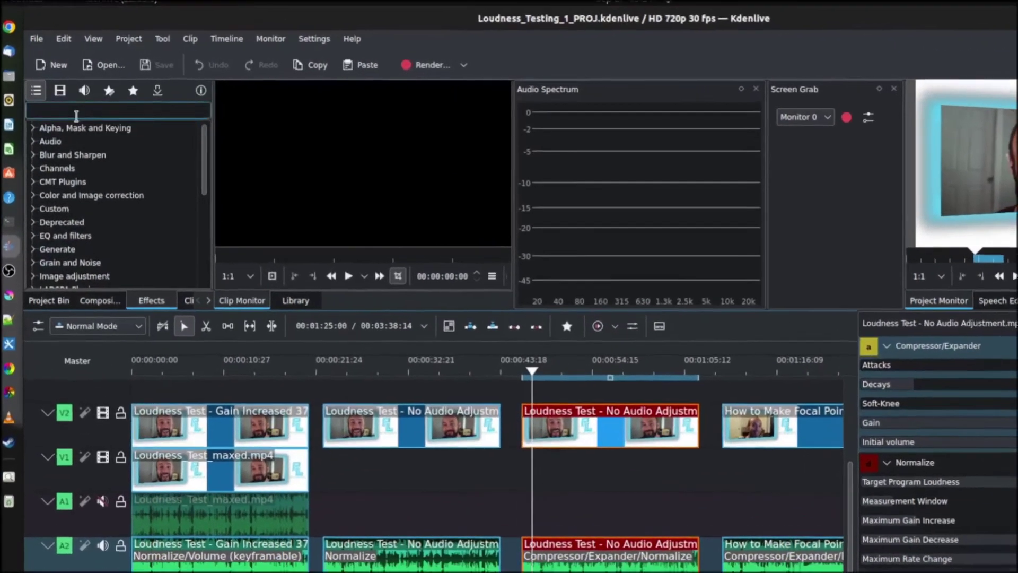
type("compres")
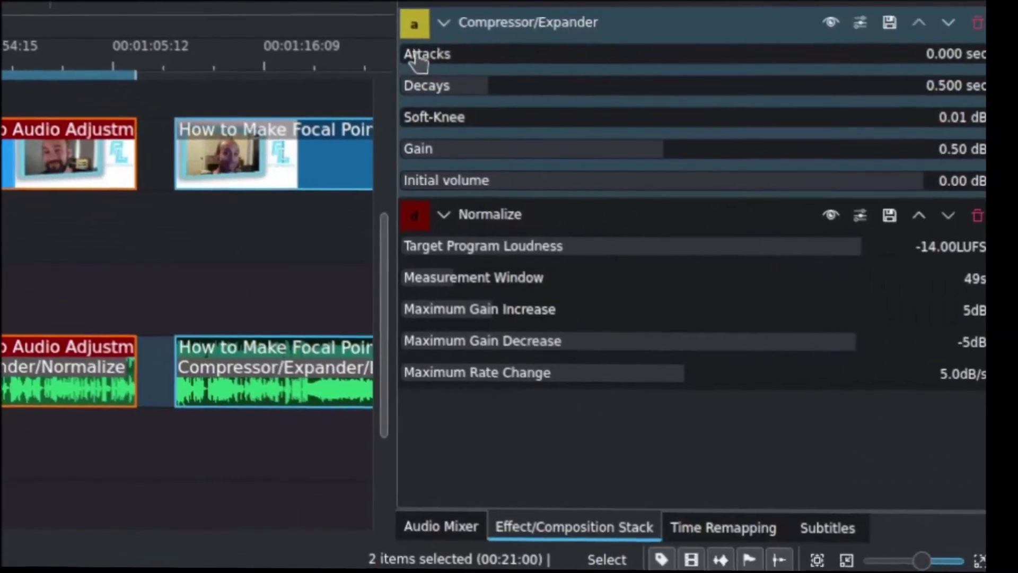
mouse_move(683, 171)
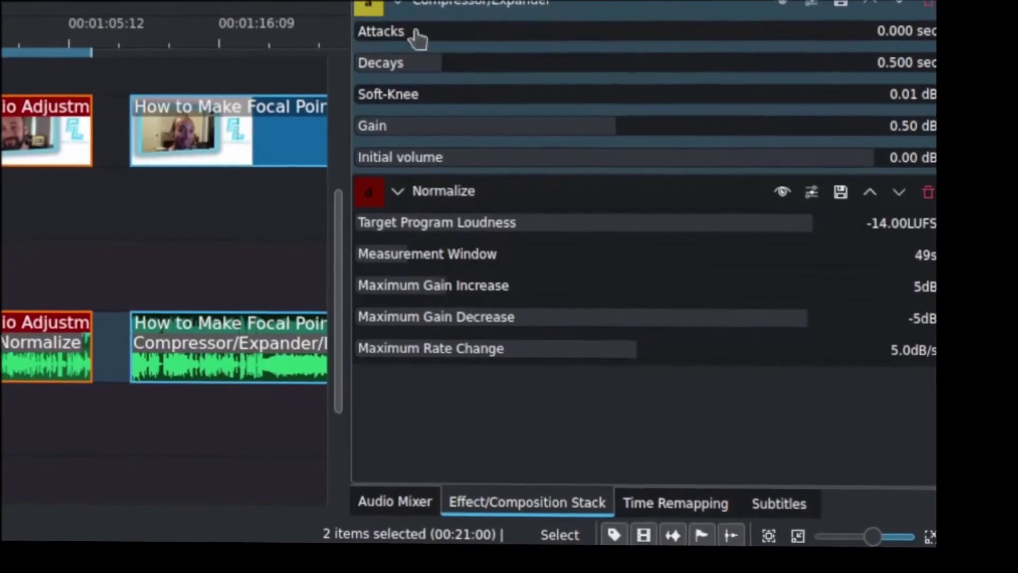
mouse_move(387, 33)
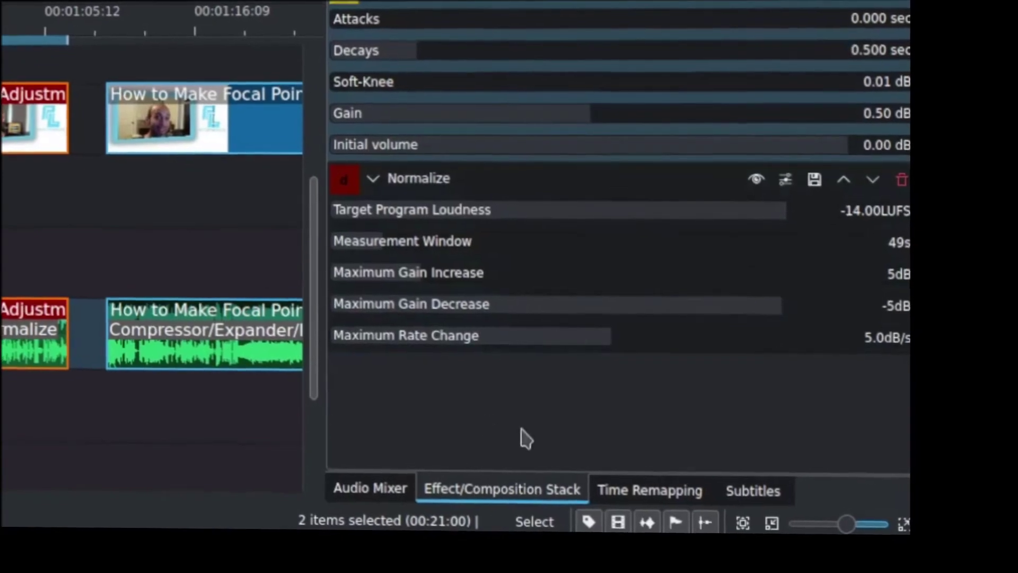
mouse_move(362, 31)
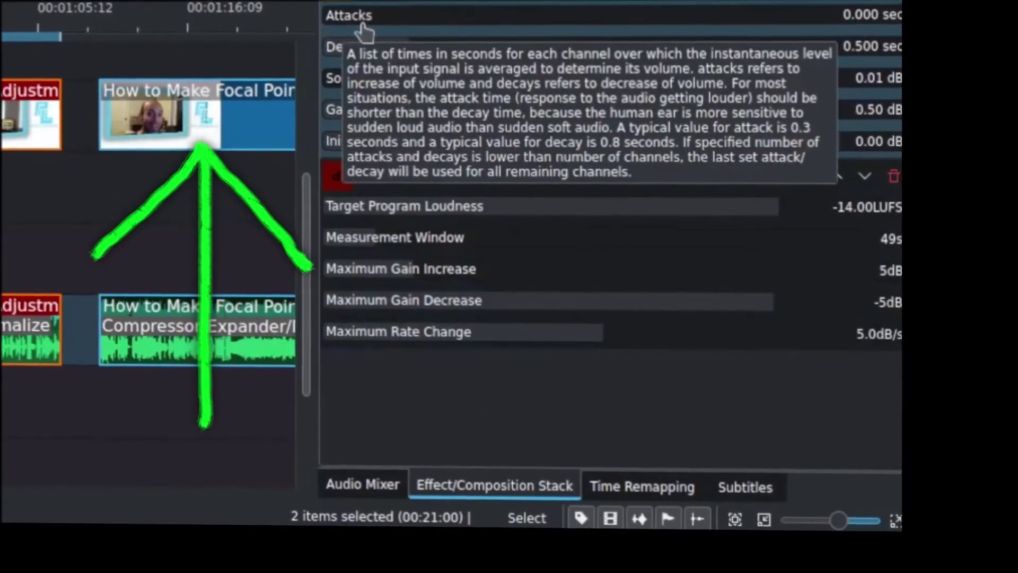
mouse_move(875, 15)
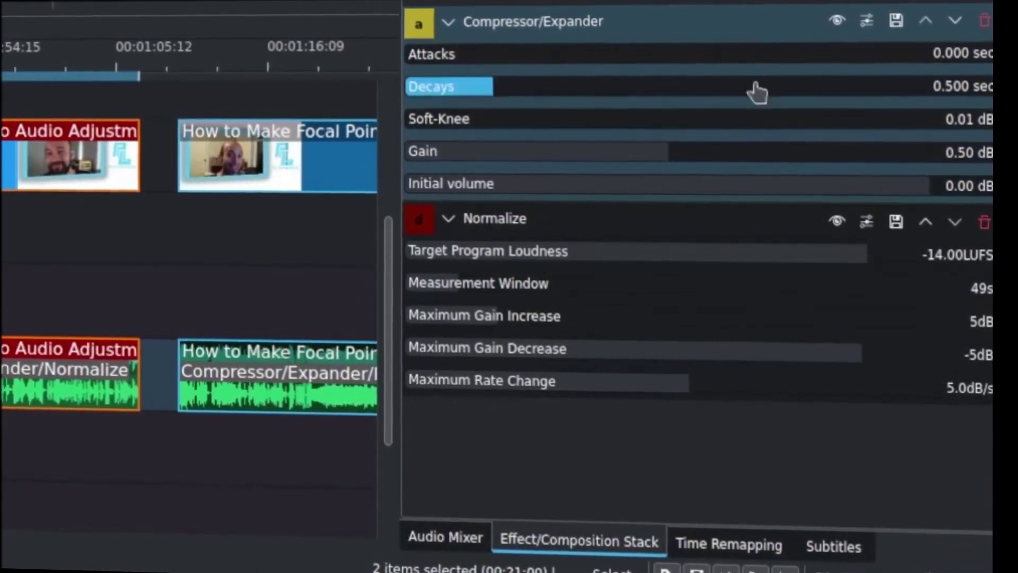
left_click(963, 111)
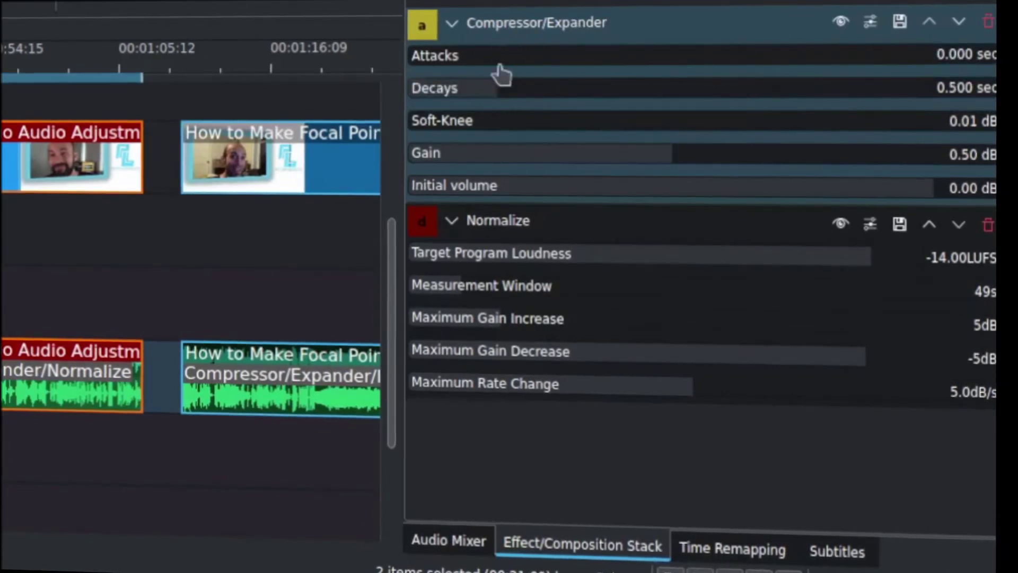
mouse_move(519, 65)
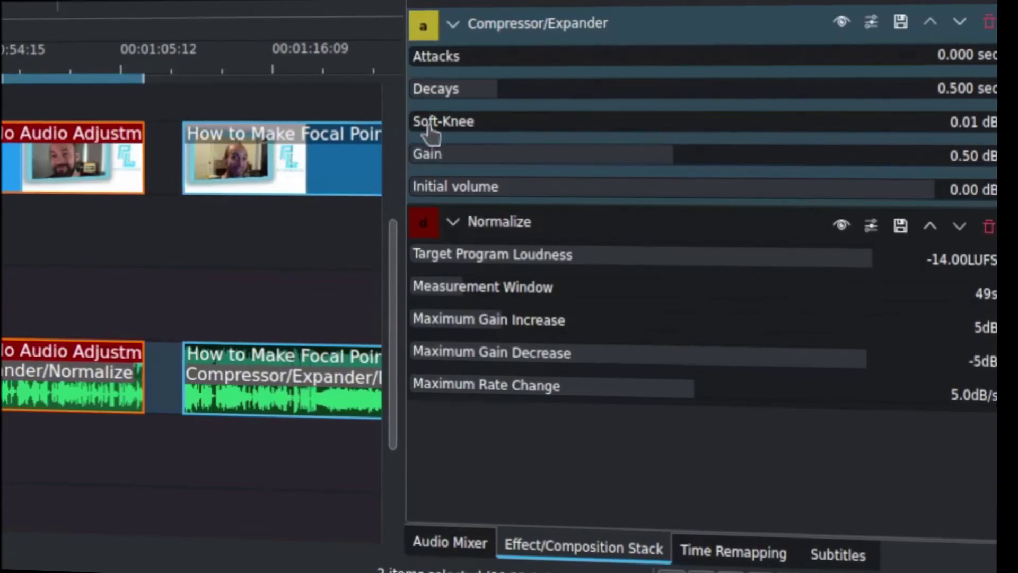
mouse_move(438, 127)
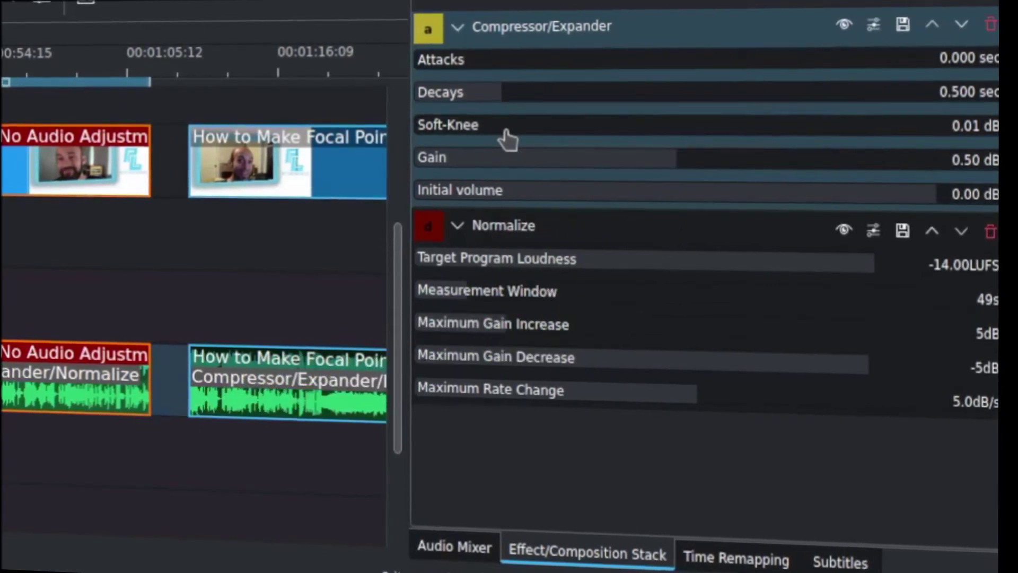
left_click(474, 162)
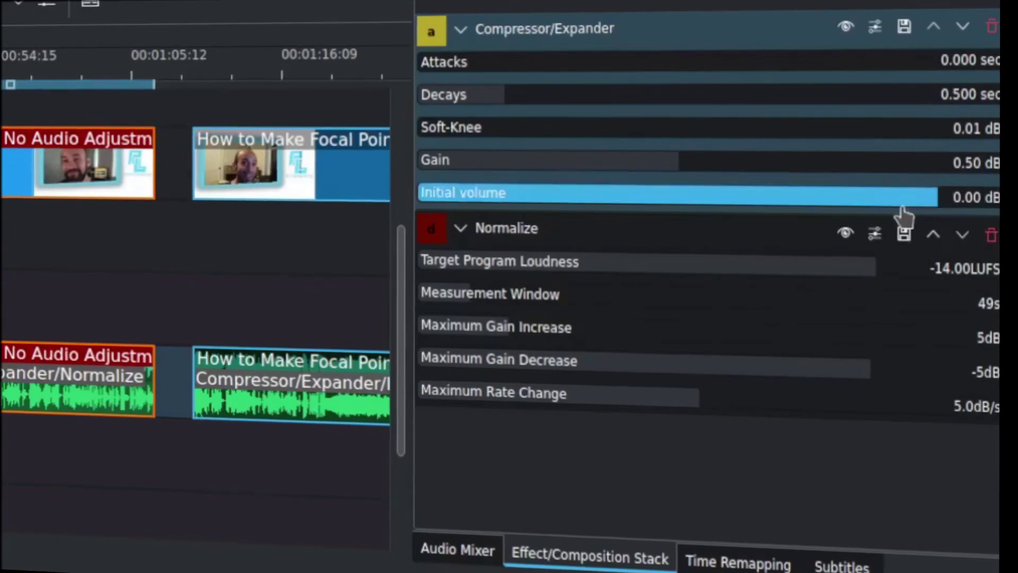
mouse_move(932, 212)
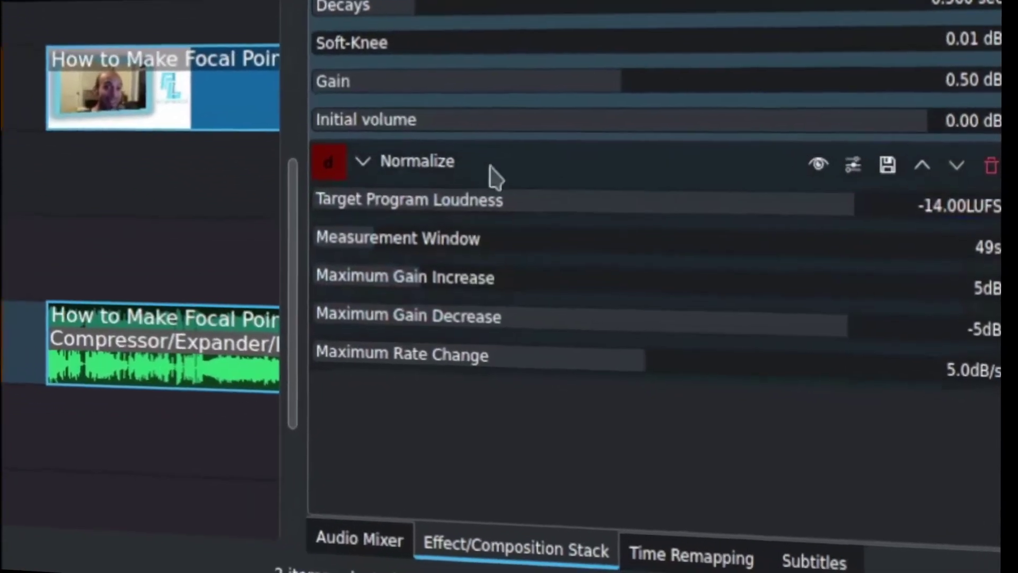
left_click(977, 264)
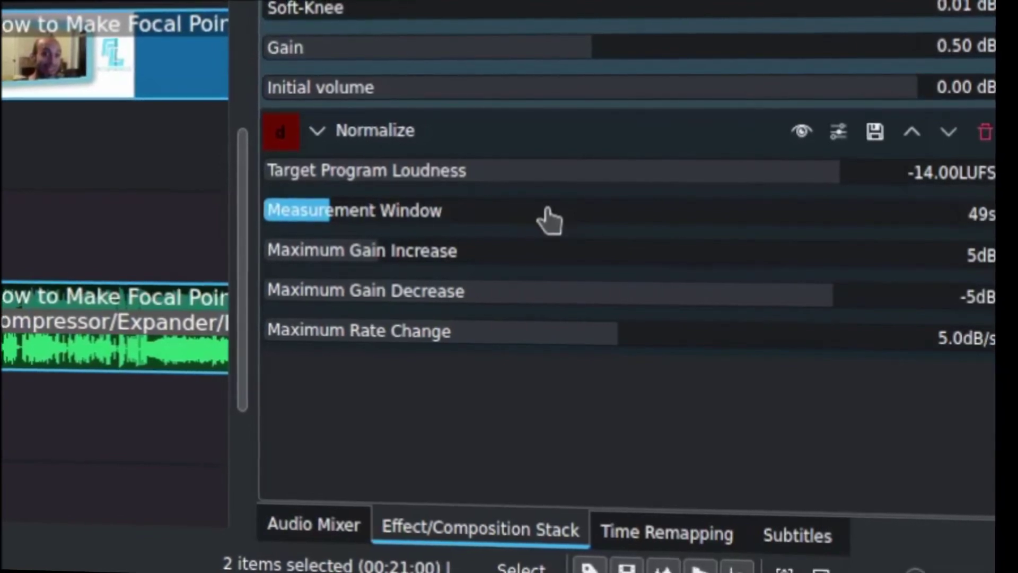
left_click(970, 215)
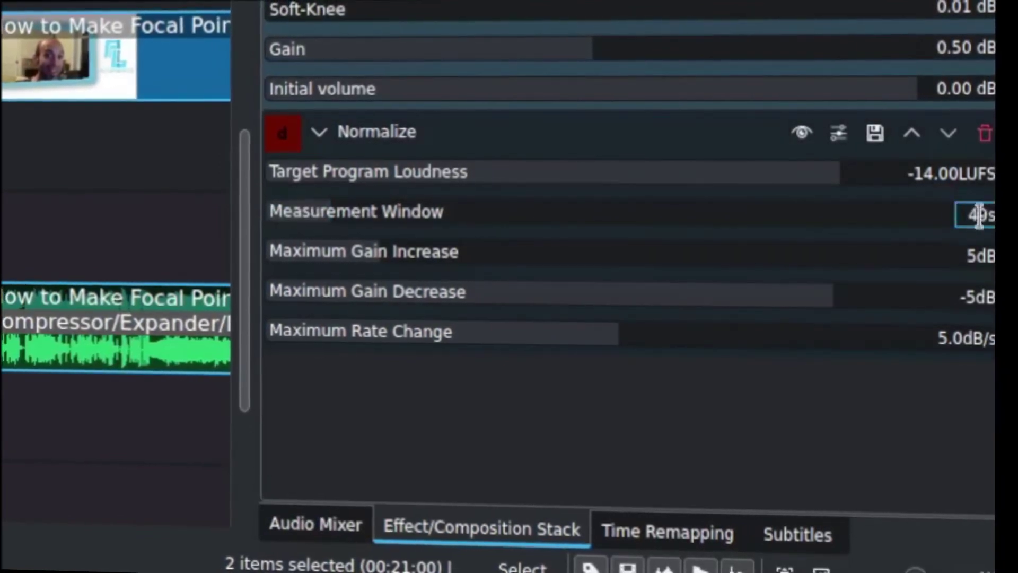
key("Return")
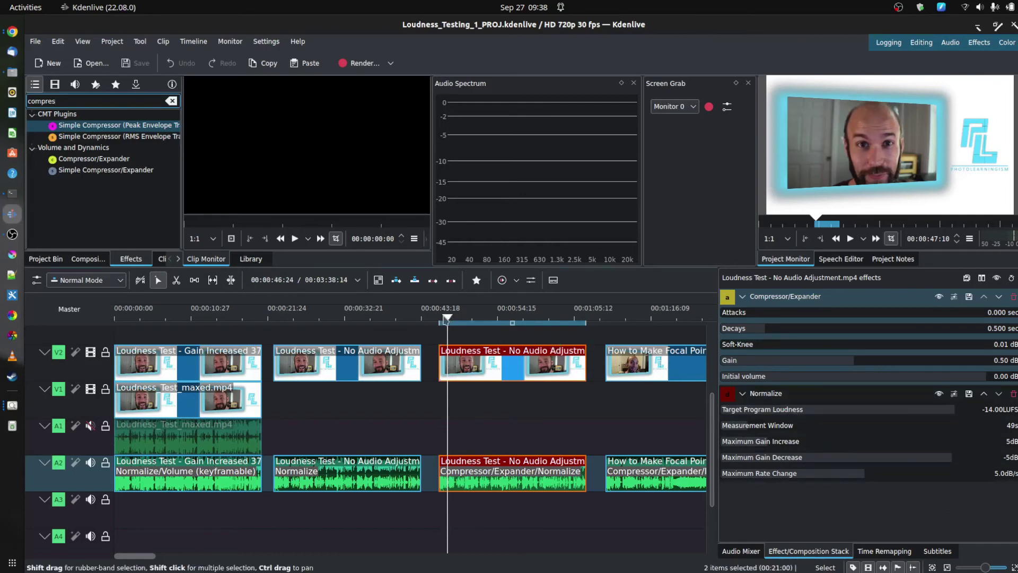
Nudge the playhead back slightly, then bring up the saved loudness screenshot in Image Viewer
left_click_drag(447, 319, 449, 320)
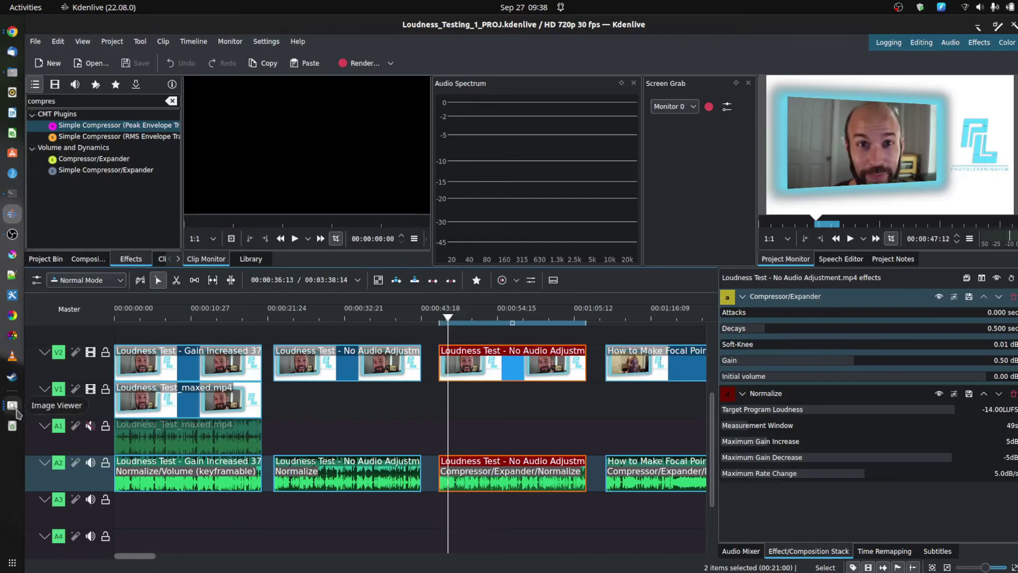
left_click(15, 412)
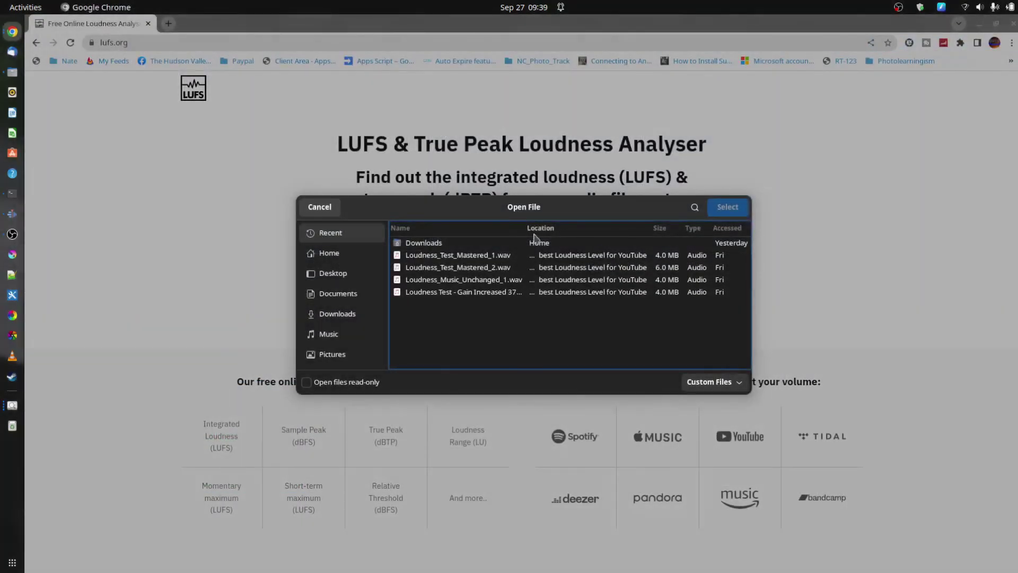
Widen the Name column and upload Loudness_Test_Mastered_1.wav to lufs.org for loudness analysis
left_click_drag(524, 232, 588, 232)
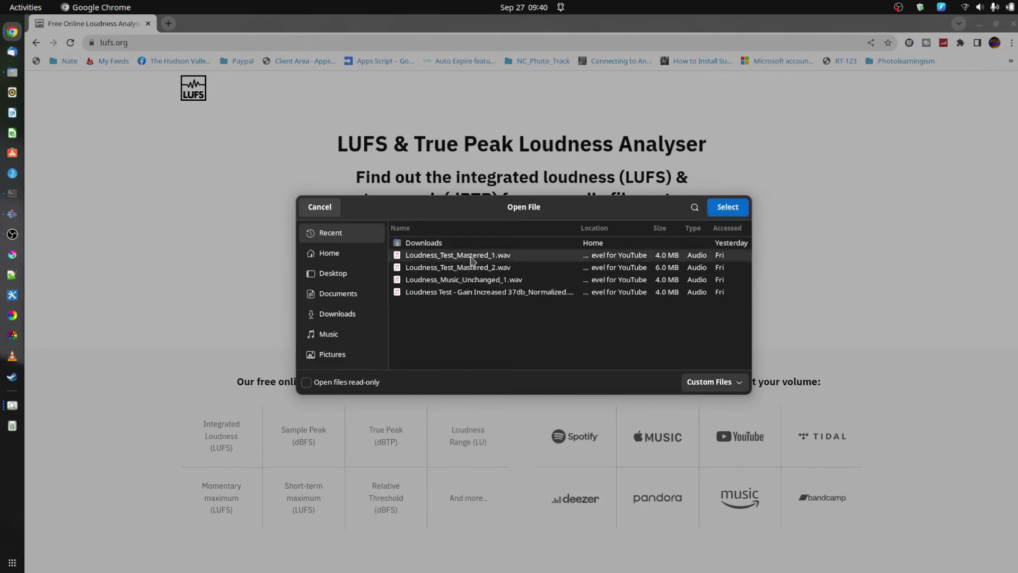
double_click(473, 256)
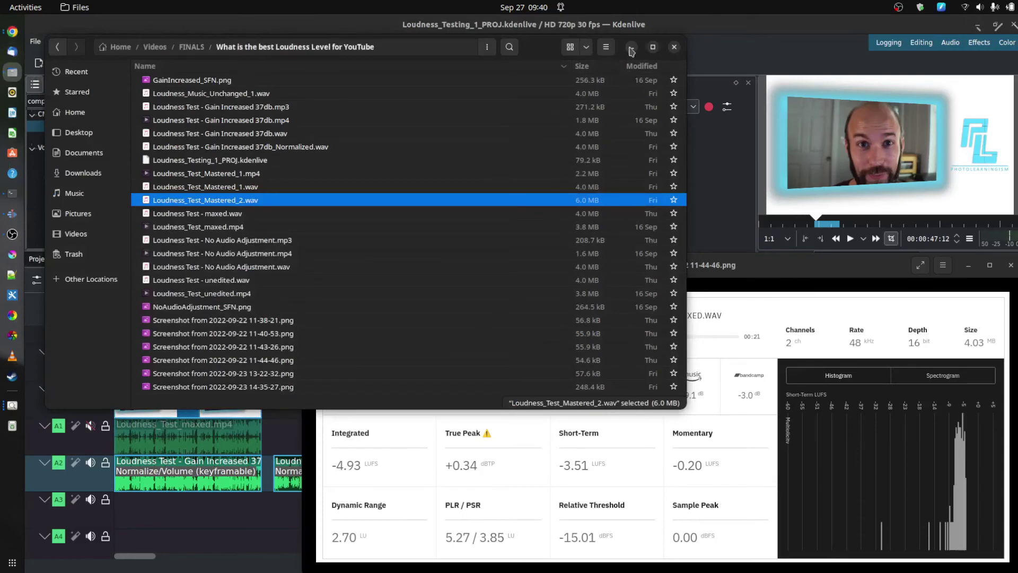
Minimize the Files and Image Viewer windows to bring Kdenlive's clip effects back into view
left_click(631, 49)
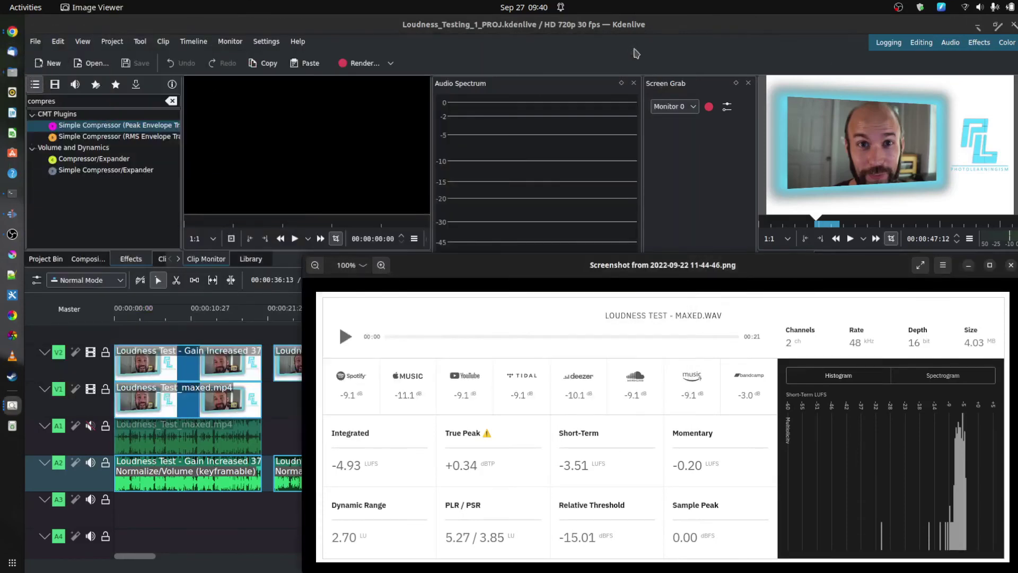
left_click(967, 265)
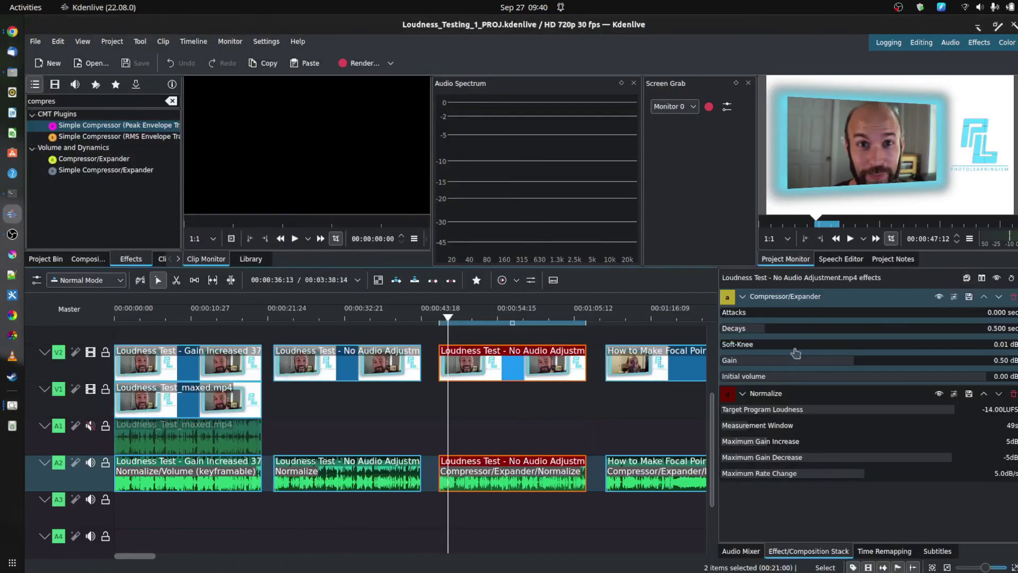